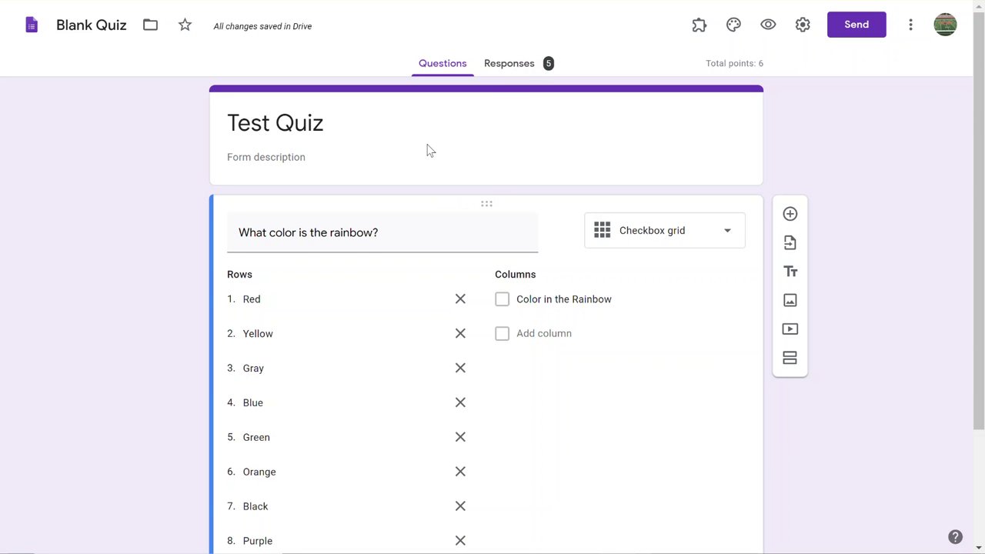
# Replace 'Blank' in the form title with 'Test' so it reads 'Test Quiz'
pyautogui.scroll(-2, 428, 150)
pyautogui.scroll(2, 426, 149)
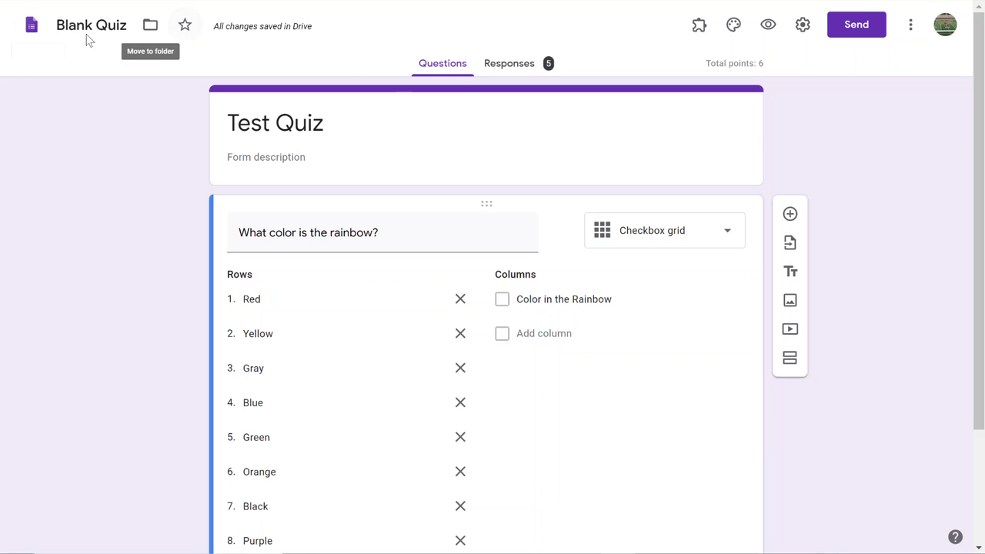
pyautogui.moveTo(94, 29); pyautogui.dragTo(53, 44)
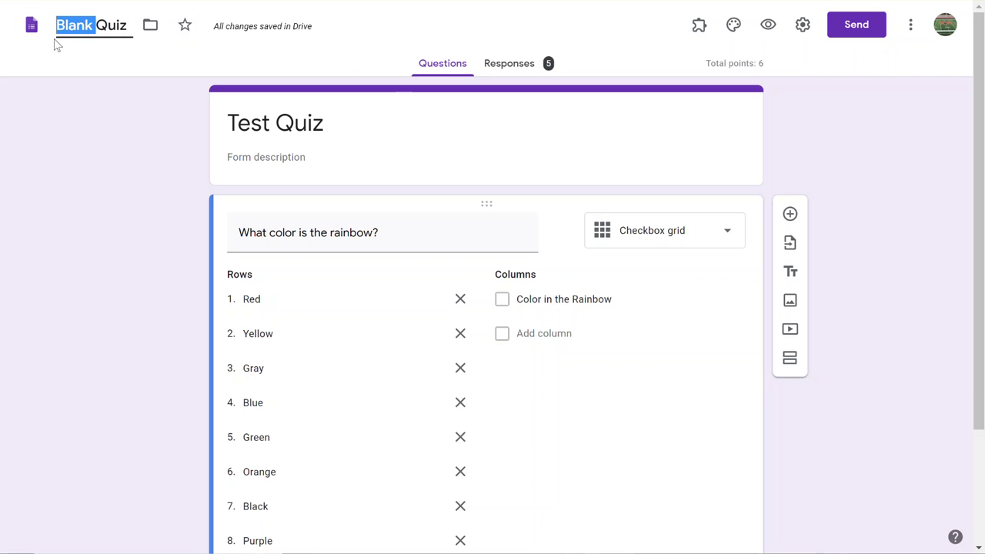
pyautogui.write('ATest')
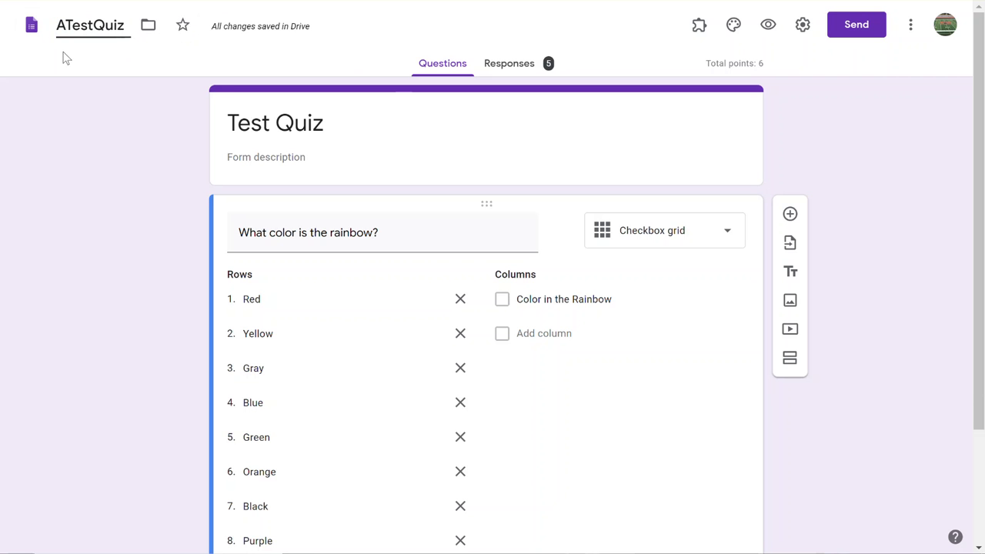
pyautogui.press('BackSpace')
pyautogui.press('BackSpace')
pyautogui.press('BackSpace')
pyautogui.press('BackSpace')
pyautogui.press('BackSpace')
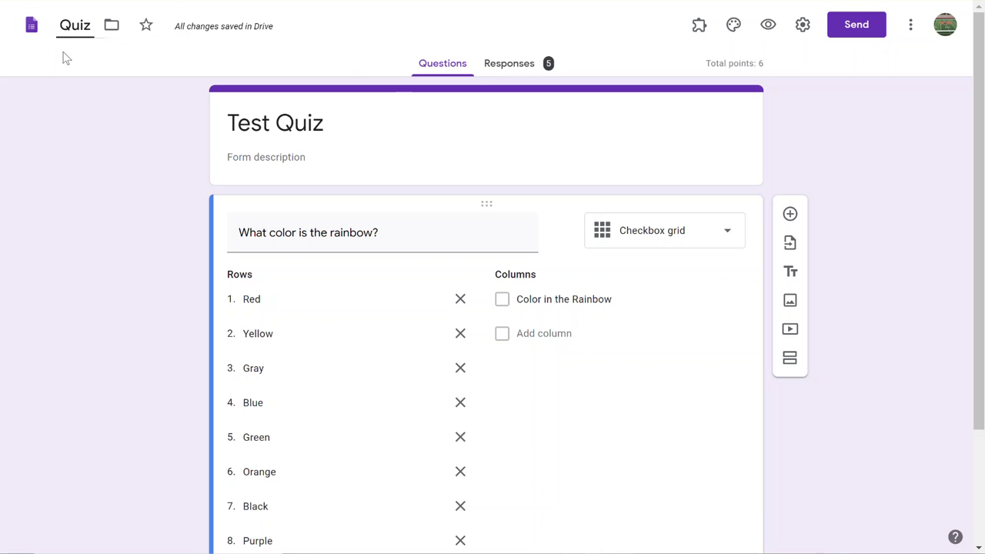
pyautogui.write('Tes ')
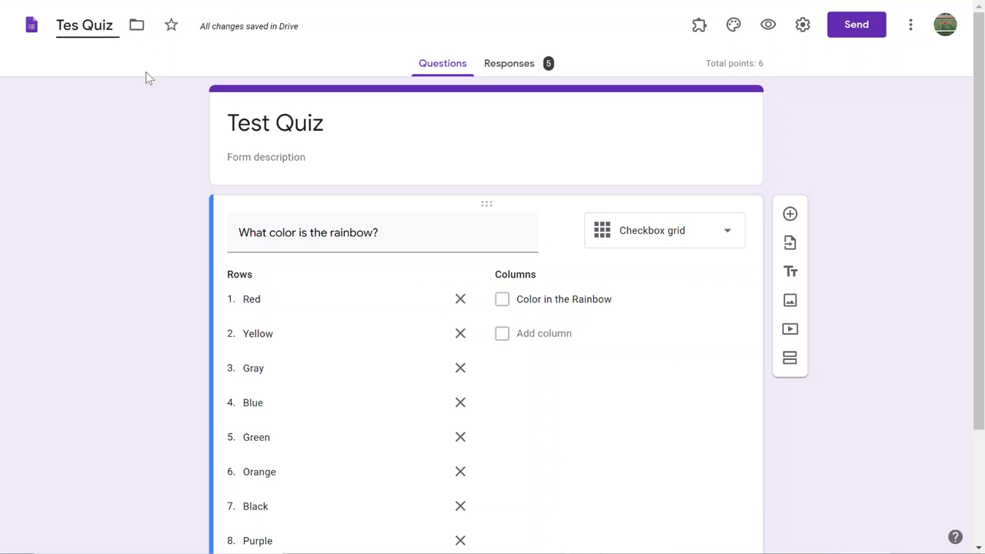
pyautogui.write('t')
# Confirm the 'Test Quiz' title, then mark Red and Yellow incorrect at 0 points in the rainbow answer key
pyautogui.press('Return')
pyautogui.scroll(-2, 412, 181)
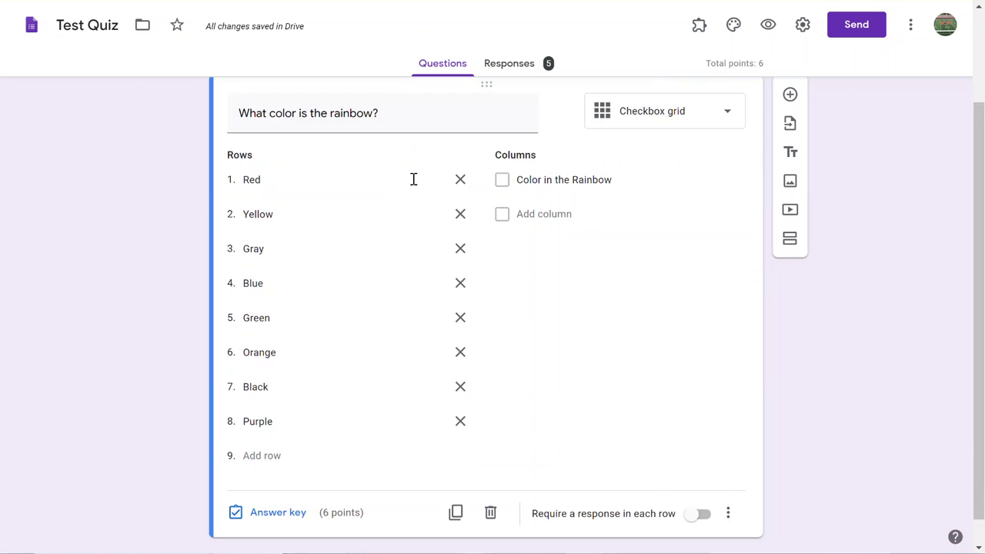
pyautogui.click(277, 490)
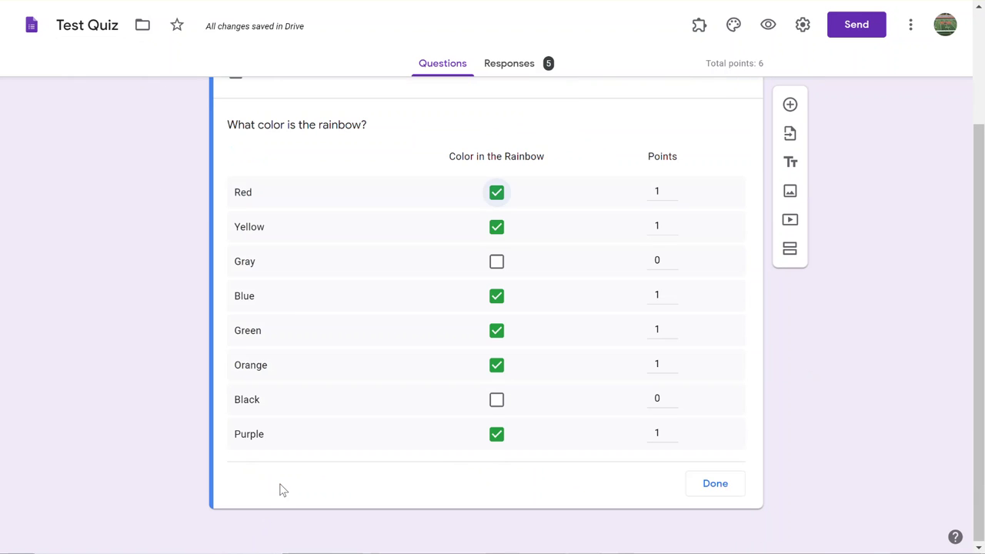
pyautogui.click(497, 198)
pyautogui.click(497, 227)
pyautogui.click(672, 195)
pyautogui.click(672, 230)
pyautogui.click(715, 484)
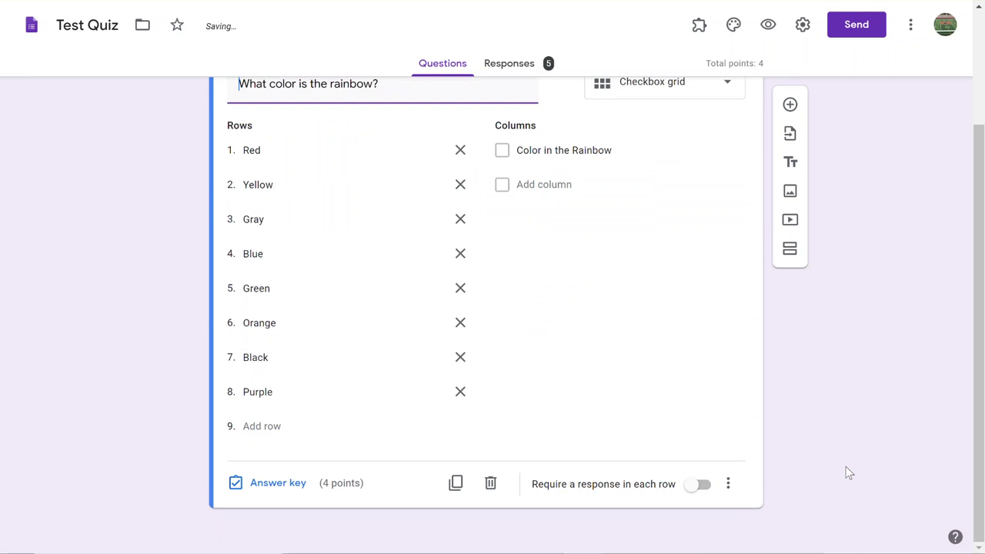
# Open the quiz responses and review the summary and its score chart
pyautogui.click(514, 66)
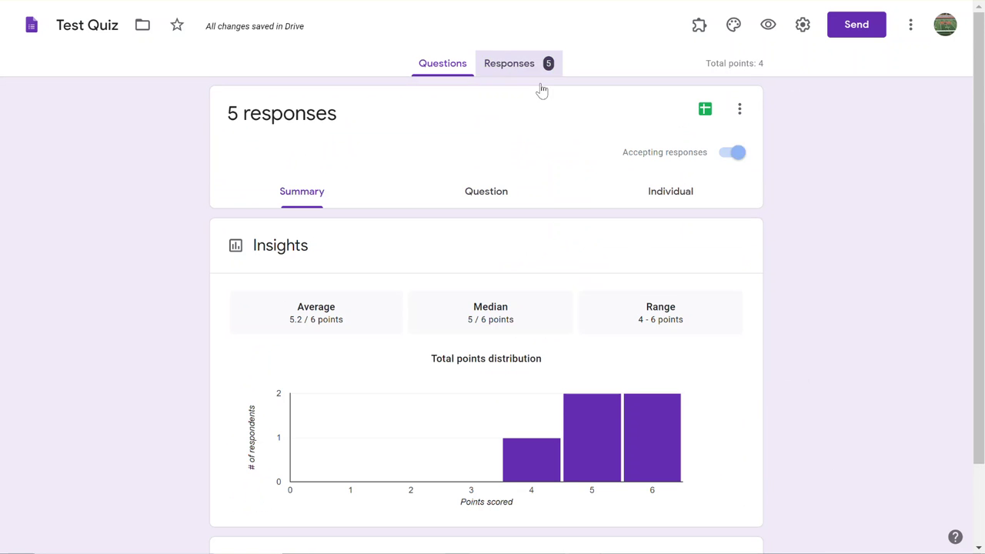
pyautogui.scroll(-1, 820, 334)
pyautogui.scroll(1, 813, 334)
pyautogui.click(575, 440)
pyautogui.scroll(-3, 555, 368)
pyautogui.scroll(3, 552, 367)
pyautogui.scroll(-5, 554, 367)
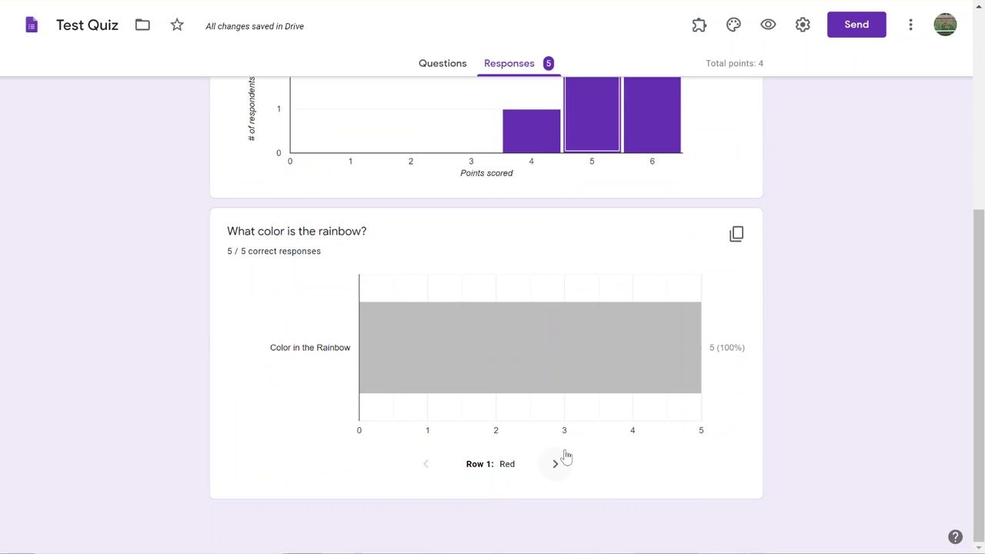
pyautogui.scroll(5, 564, 454)
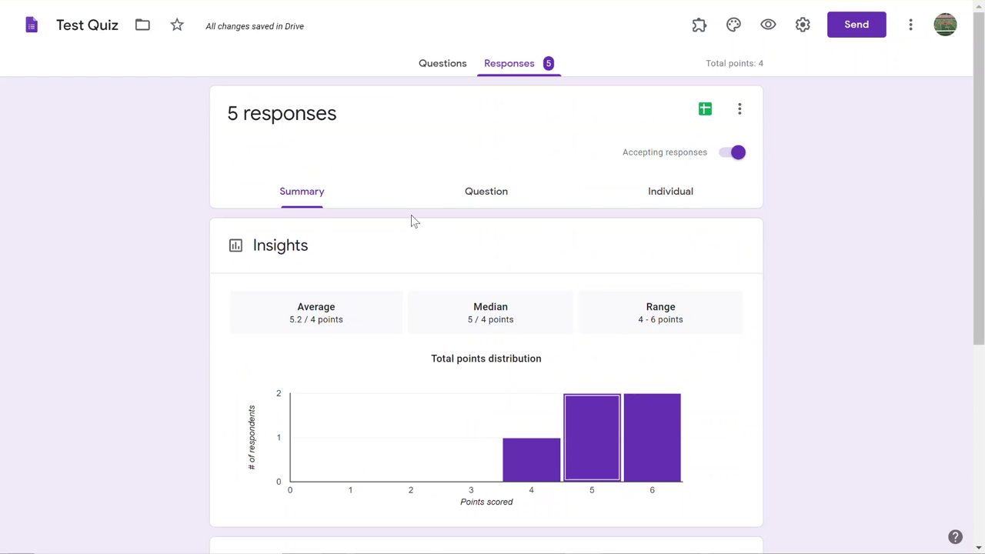
# Look at responses in the Individual view, then return to the Summary
pyautogui.click(691, 197)
pyautogui.scroll(-4, 633, 337)
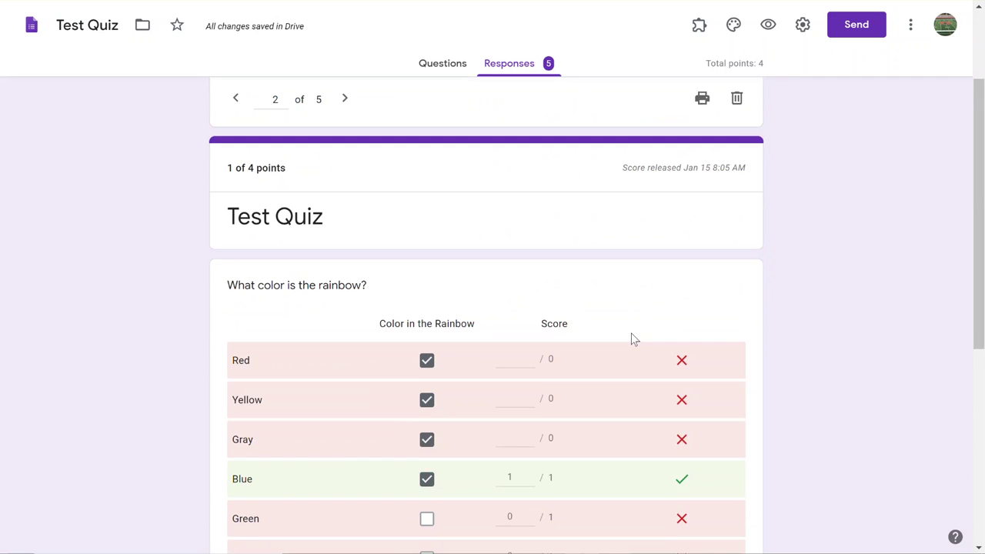
pyautogui.scroll(1, 620, 336)
pyautogui.scroll(3, 584, 327)
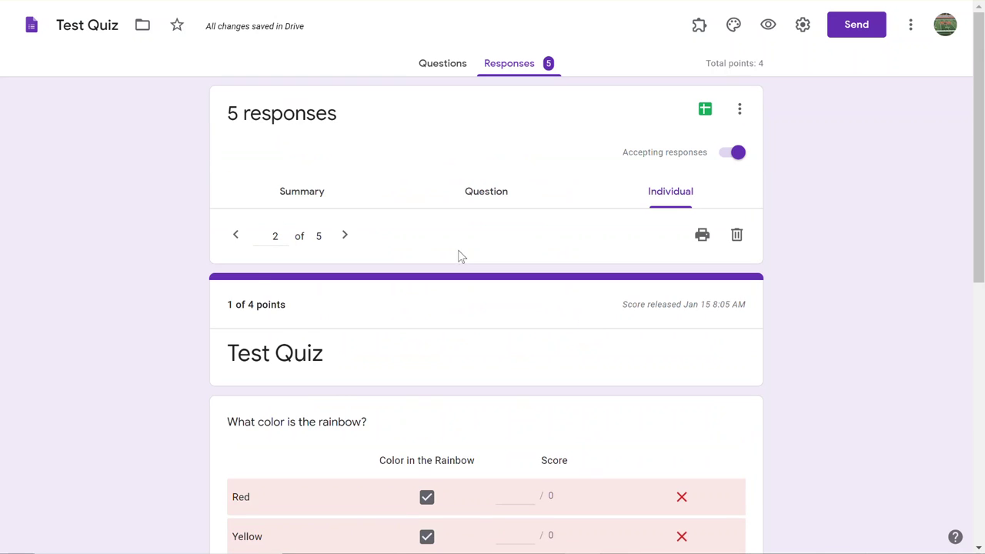
pyautogui.click(294, 194)
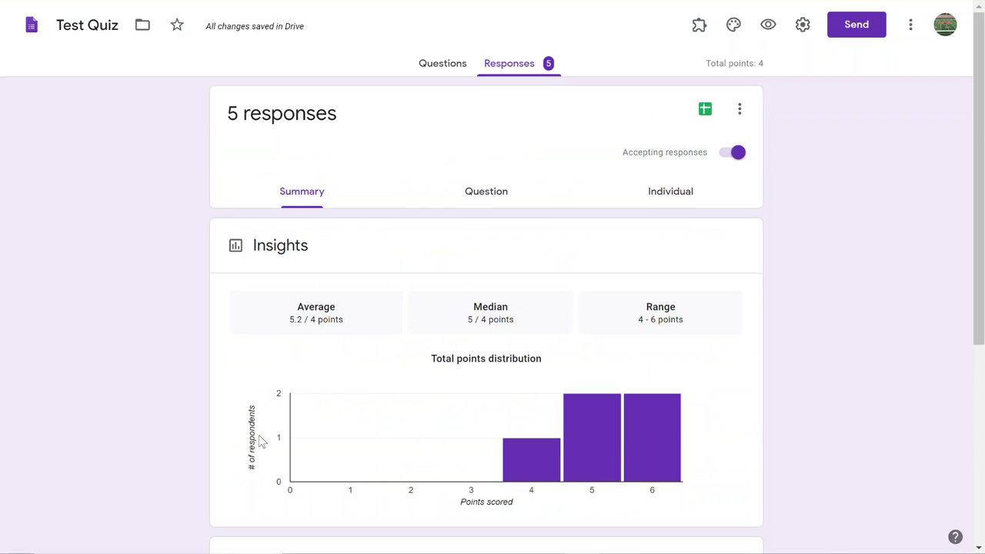
# Switch back to Individual view and step forward to submission 3 of 5
pyautogui.moveTo(658, 454)
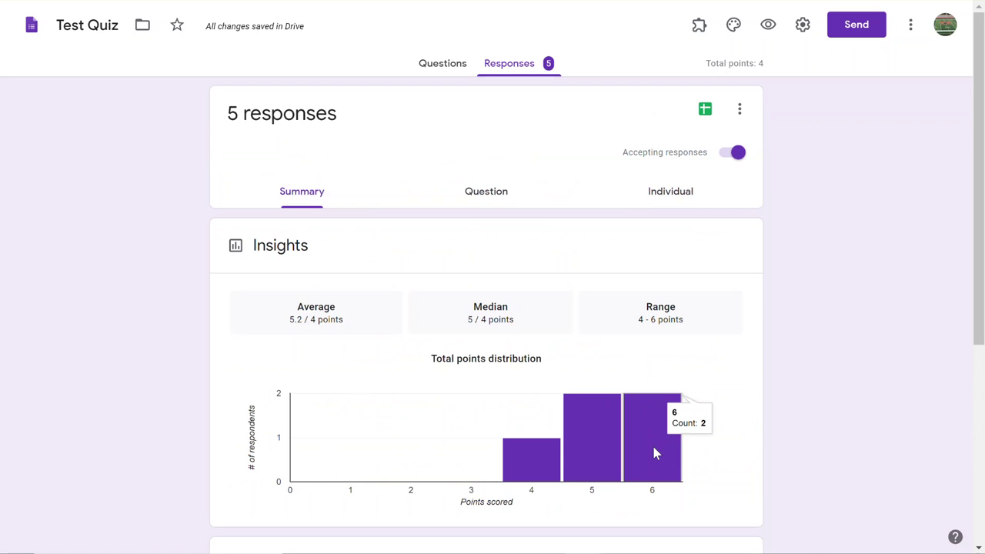
pyautogui.click(682, 192)
pyautogui.scroll(-3, 404, 350)
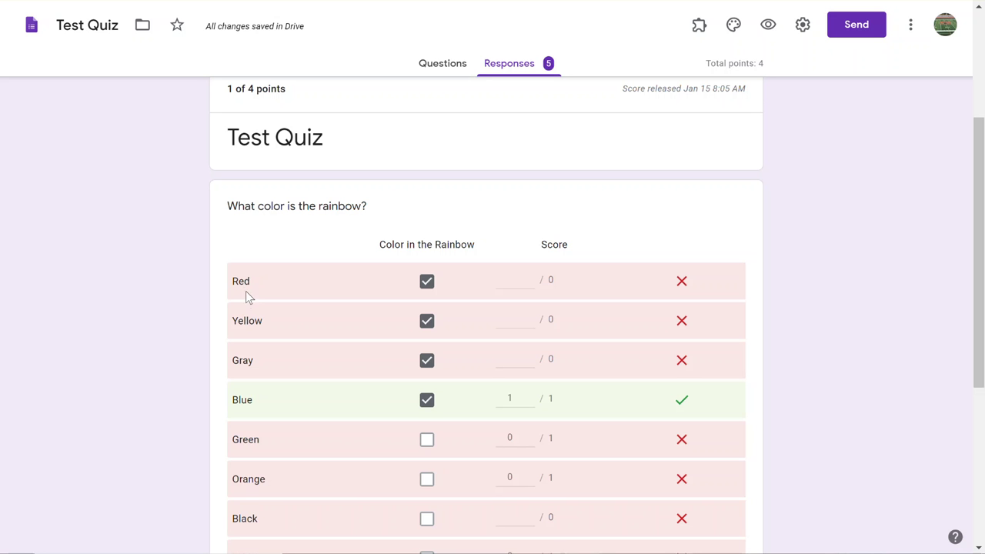
pyautogui.scroll(-4, 248, 327)
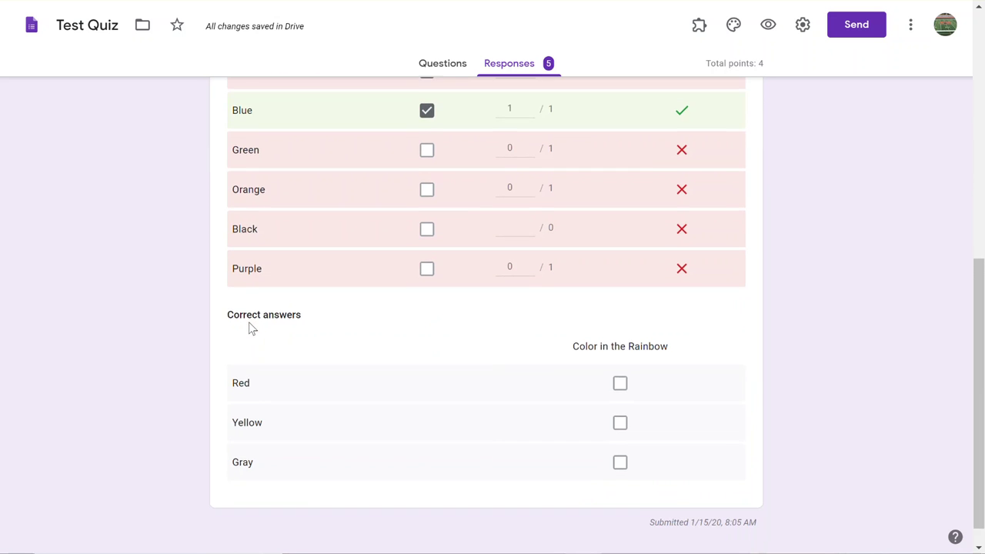
pyautogui.scroll(5, 249, 330)
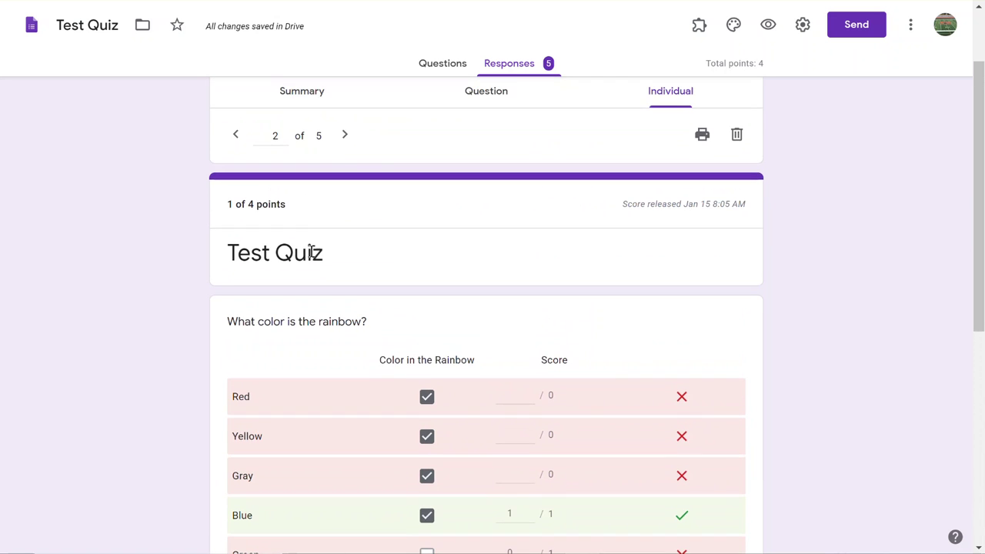
pyautogui.scroll(3, 343, 166)
pyautogui.click(341, 239)
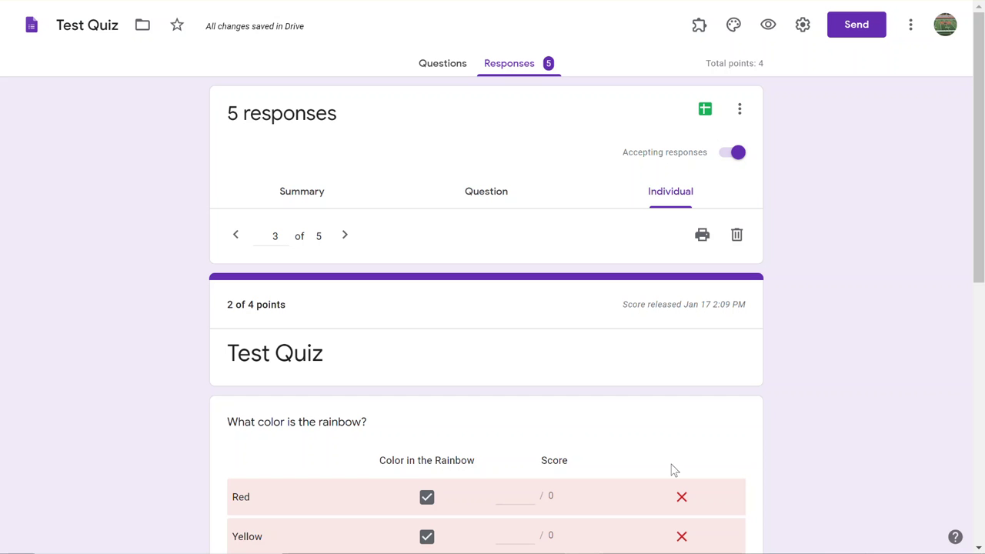
# Create a new spreadsheet, Test Quiz (Responses), from the form's responses
pyautogui.click(704, 116)
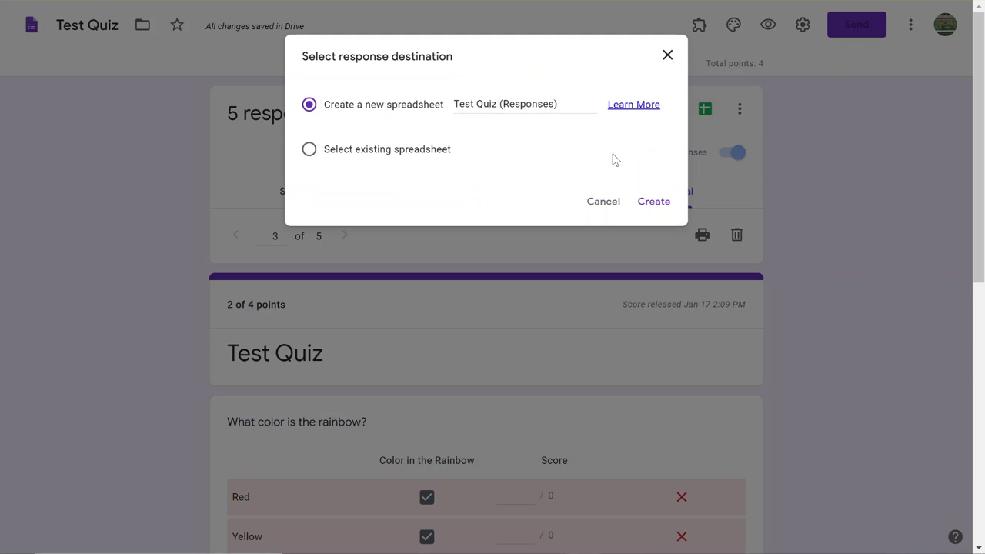
pyautogui.click(654, 201)
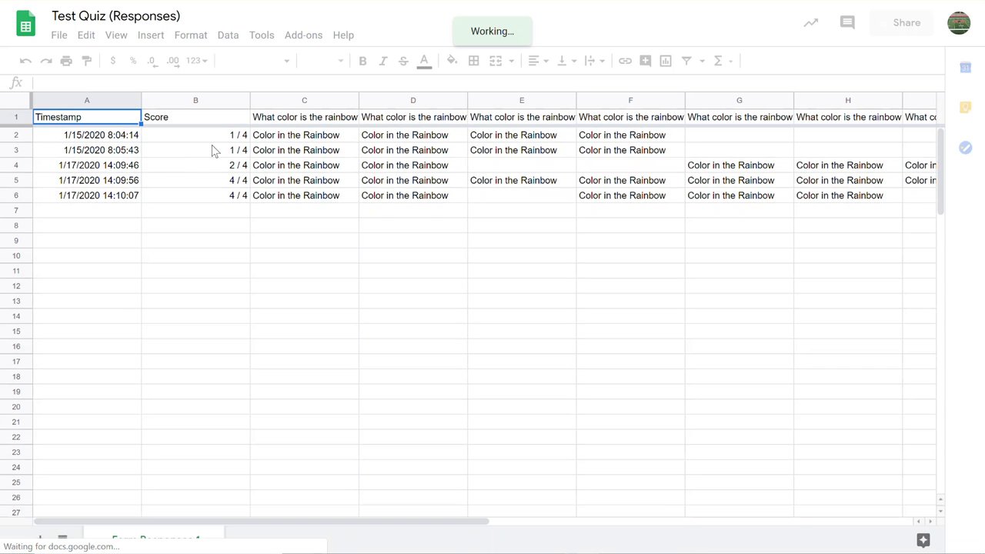
# Inspect the Yellow column D and the scores in B2 and B6, then bring up column C's context menu
pyautogui.click(412, 135)
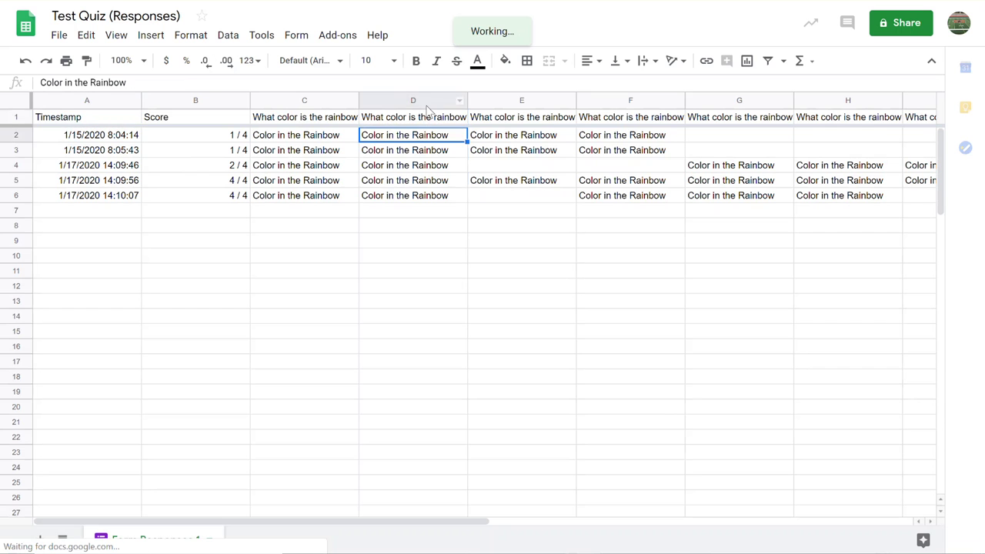
pyautogui.click(415, 100)
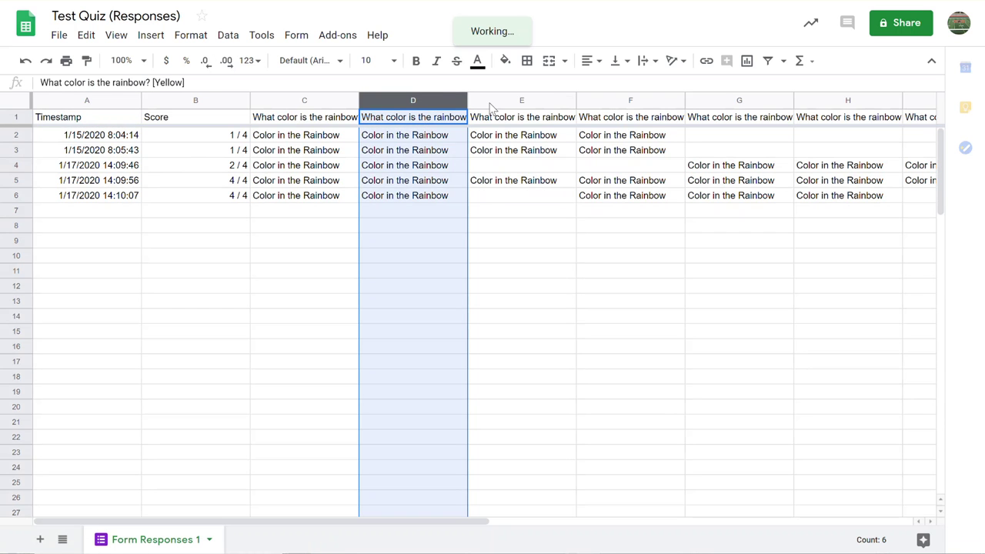
pyautogui.click(205, 139)
pyautogui.click(208, 197)
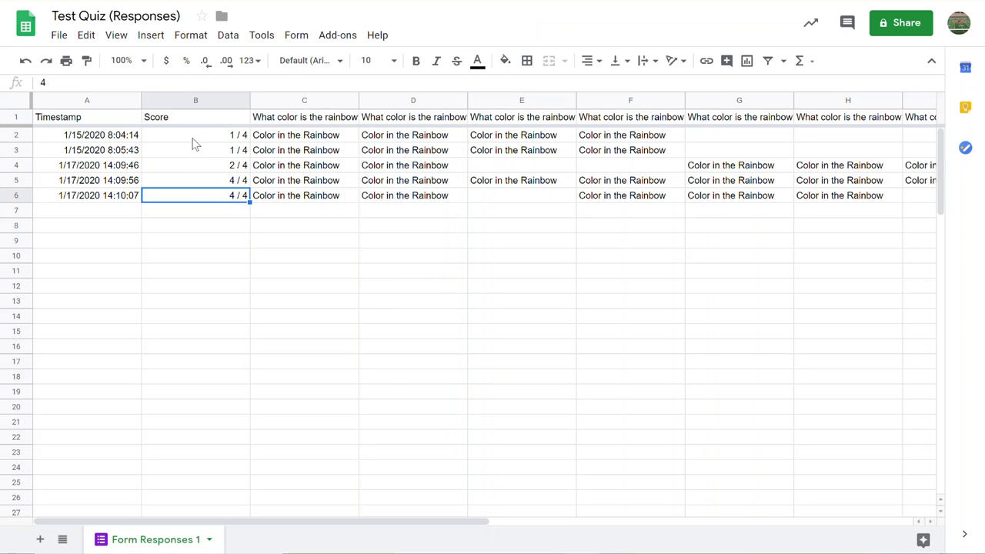
pyautogui.click(194, 140)
pyautogui.click(187, 197)
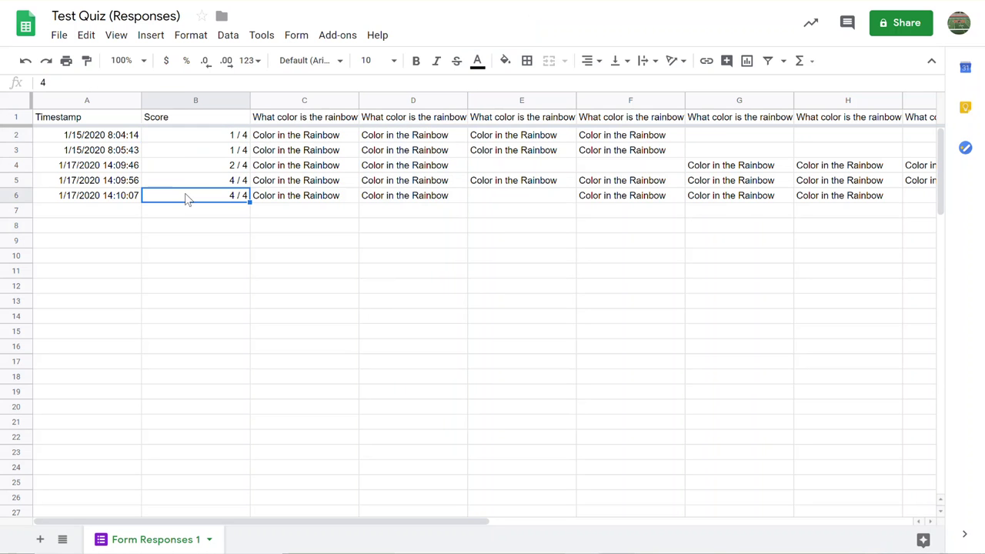
pyautogui.click(190, 142)
pyautogui.rightClick(274, 101)
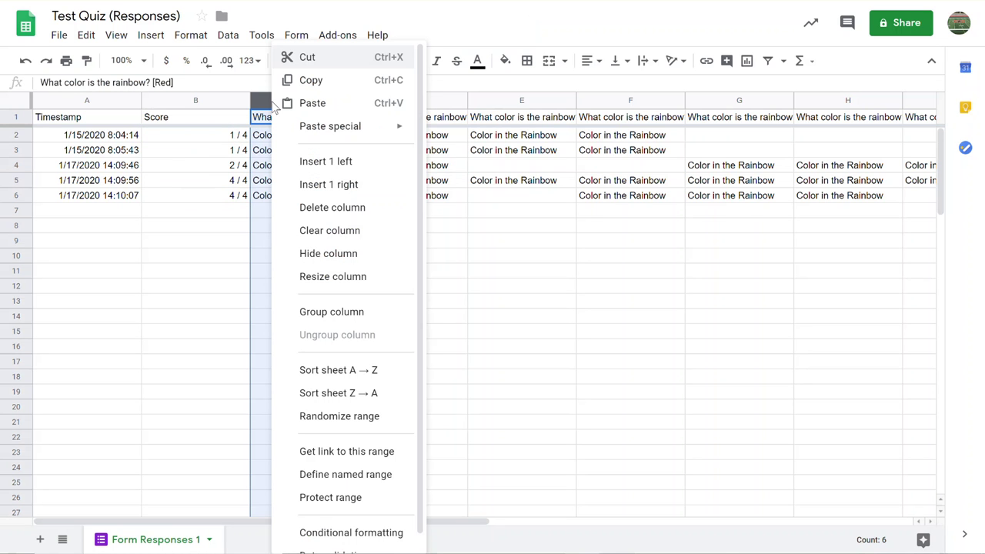
# Insert a blank column left of column C and start entering the 'Percent' heading in C1
pyautogui.click(265, 101)
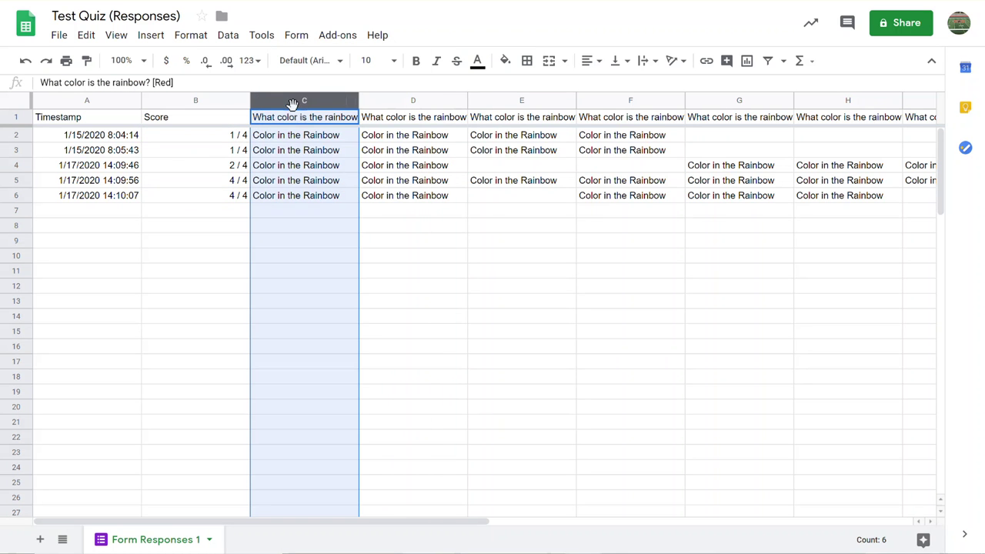
pyautogui.rightClick(295, 109)
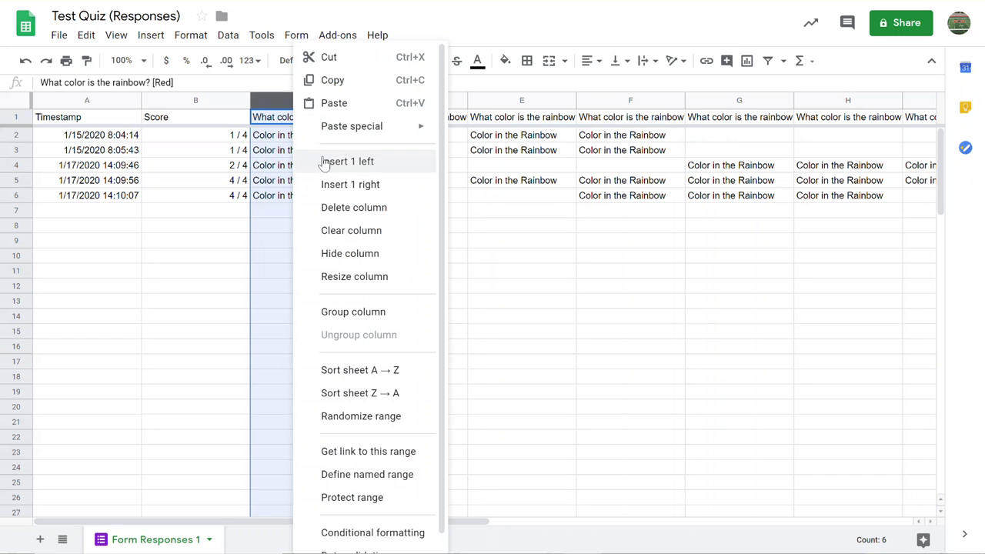
pyautogui.click(324, 161)
pyautogui.click(292, 117)
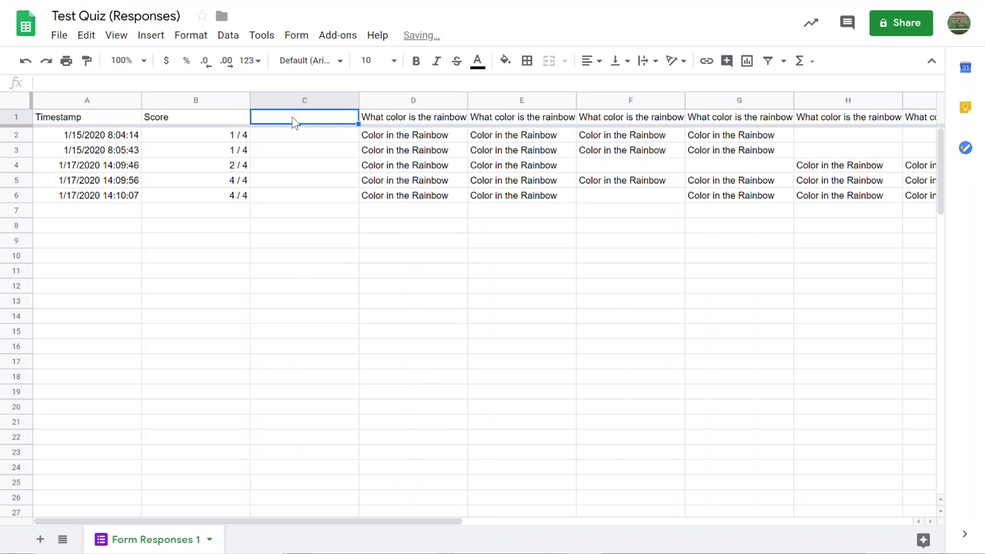
pyautogui.write('Percent')
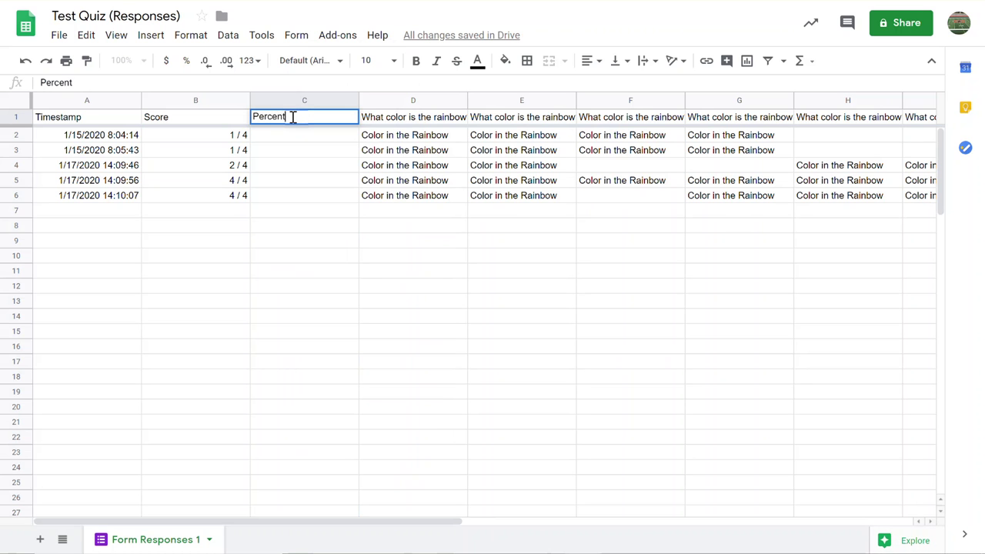
# Enter =B2/4 in C2, then extend it to =B2/4*100 so it shows 25
pyautogui.click(244, 139)
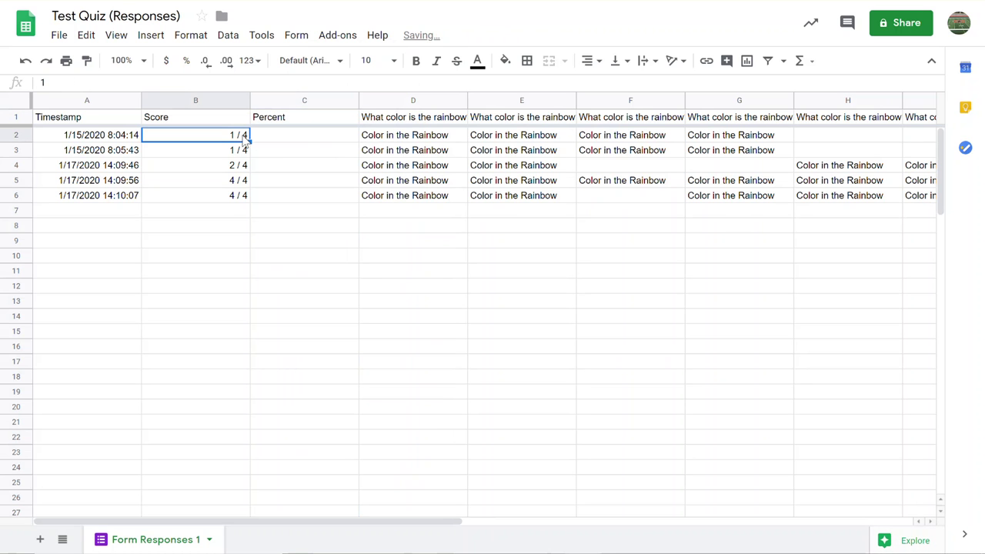
pyautogui.click(275, 136)
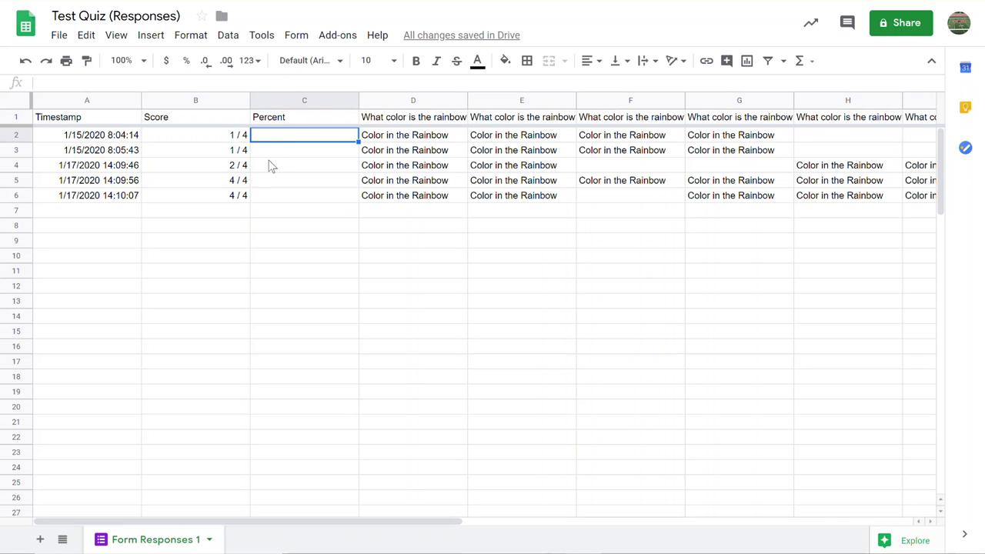
pyautogui.write('=')
pyautogui.click(233, 138)
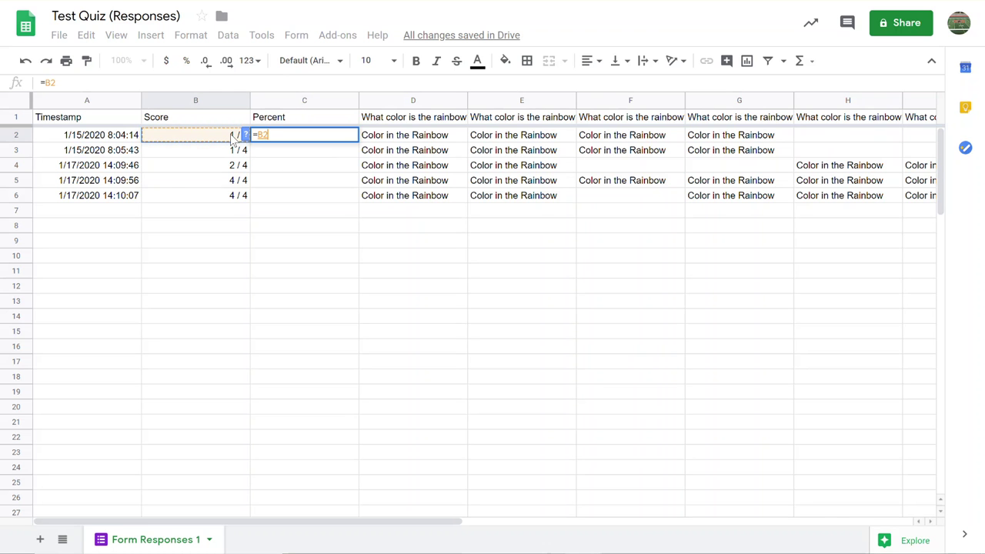
pyautogui.write('/4')
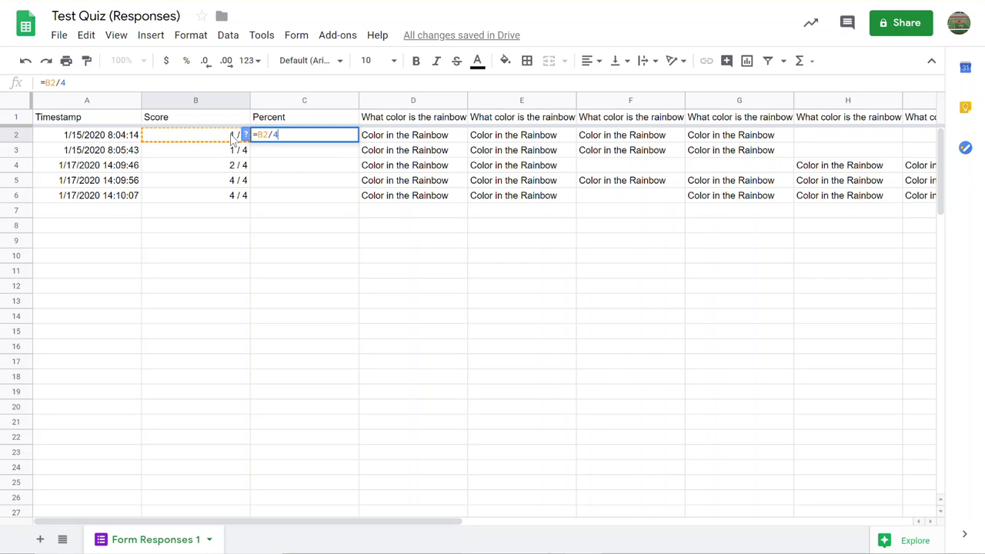
pyautogui.click(363, 141)
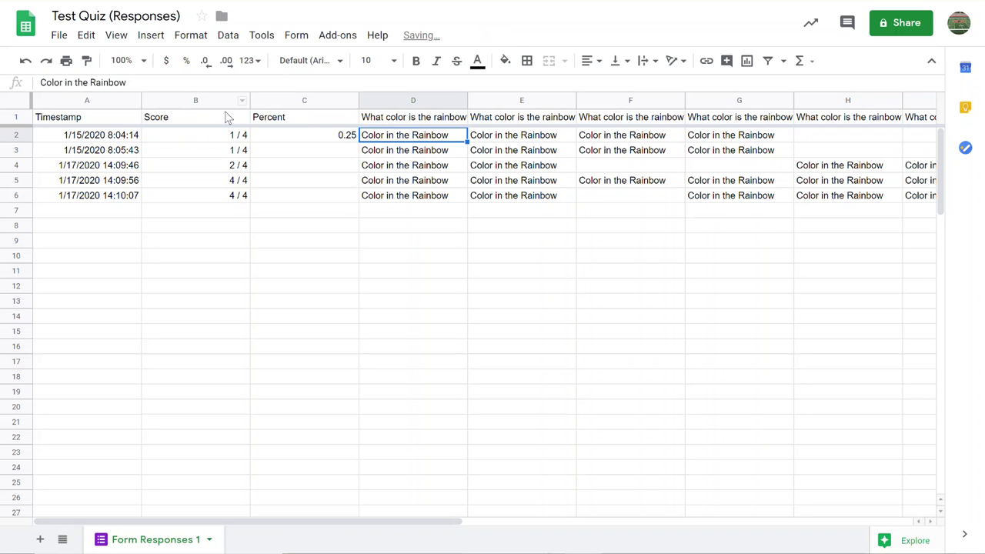
pyautogui.click(300, 145)
pyautogui.click(74, 84)
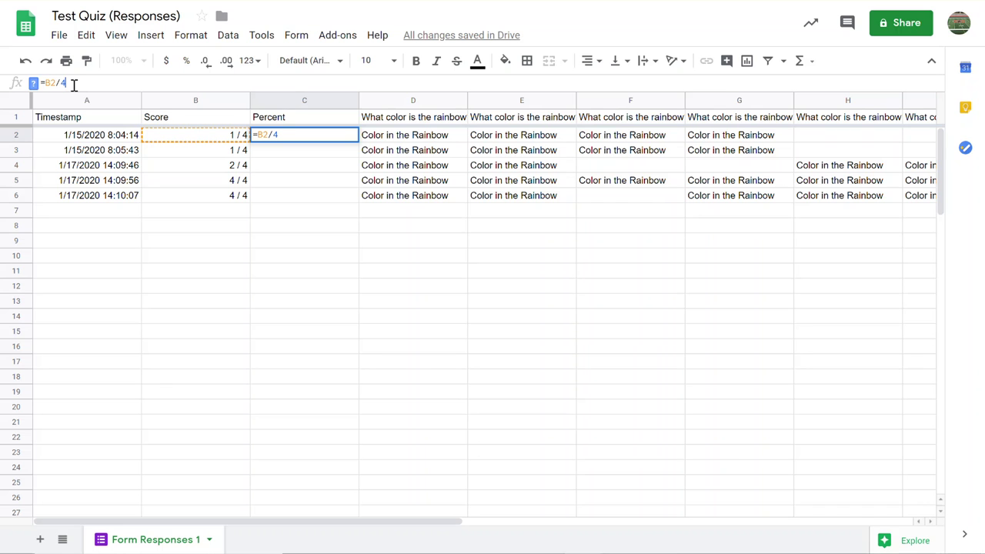
pyautogui.write('*100')
pyautogui.press('Return')
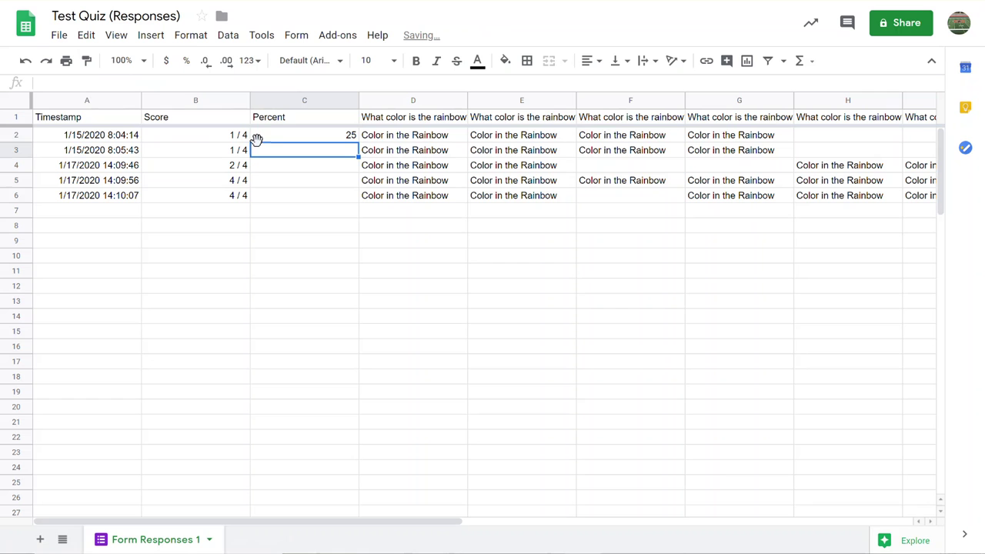
# Fill the C2 formula down to C6, then verify the scores in B2–B6 and the formulas in C2–C3
pyautogui.click(283, 136)
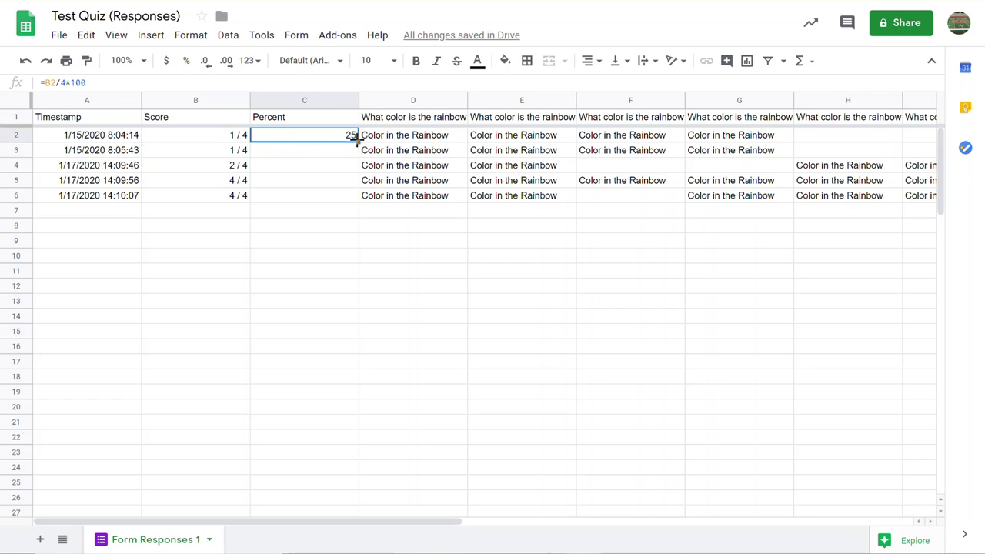
pyautogui.moveTo(358, 142); pyautogui.dragTo(357, 202)
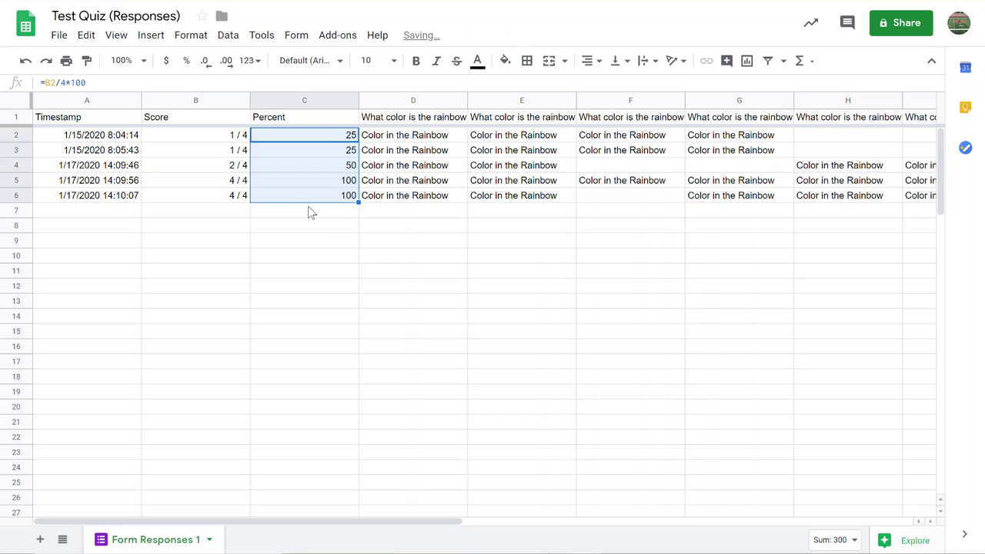
pyautogui.click(240, 138)
pyautogui.click(235, 153)
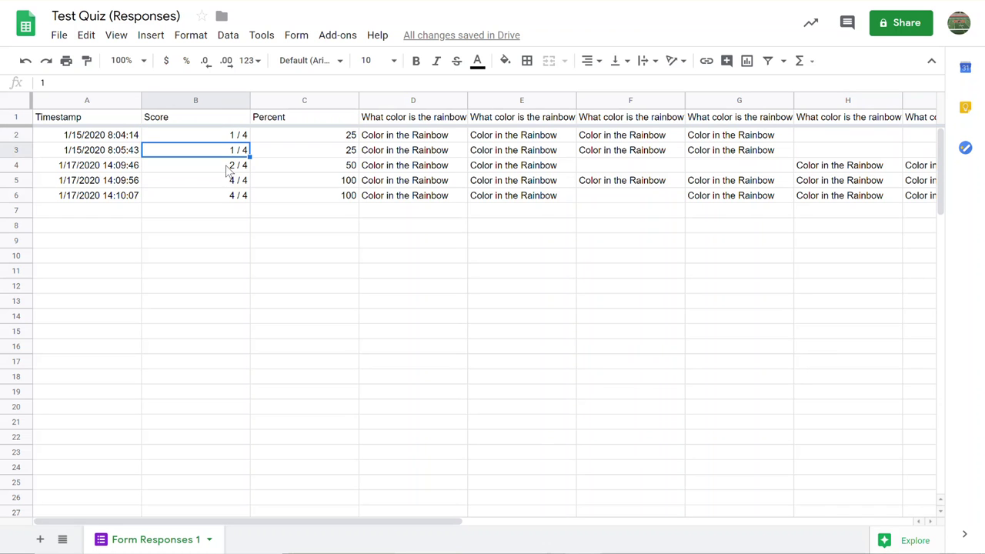
pyautogui.click(229, 167)
pyautogui.click(227, 182)
pyautogui.click(227, 199)
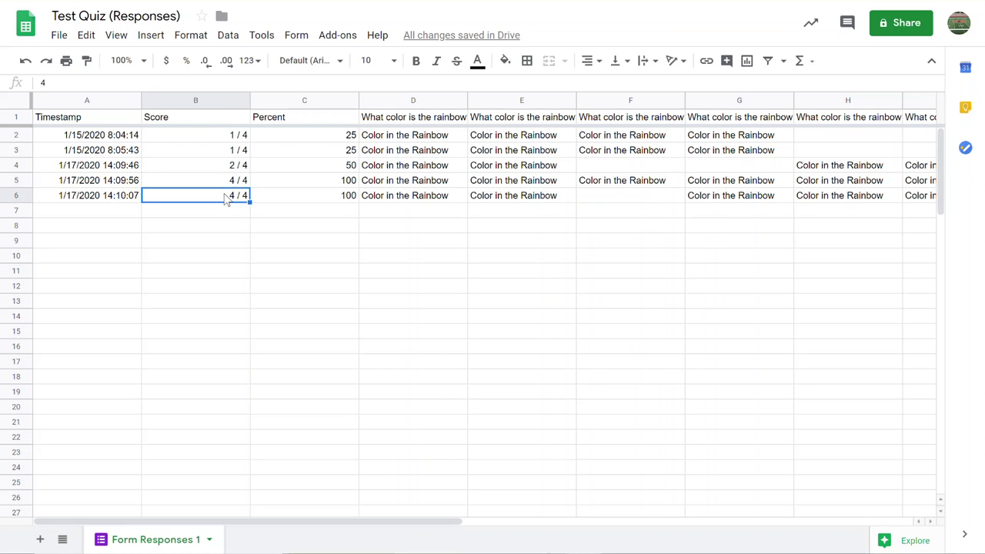
pyautogui.click(300, 137)
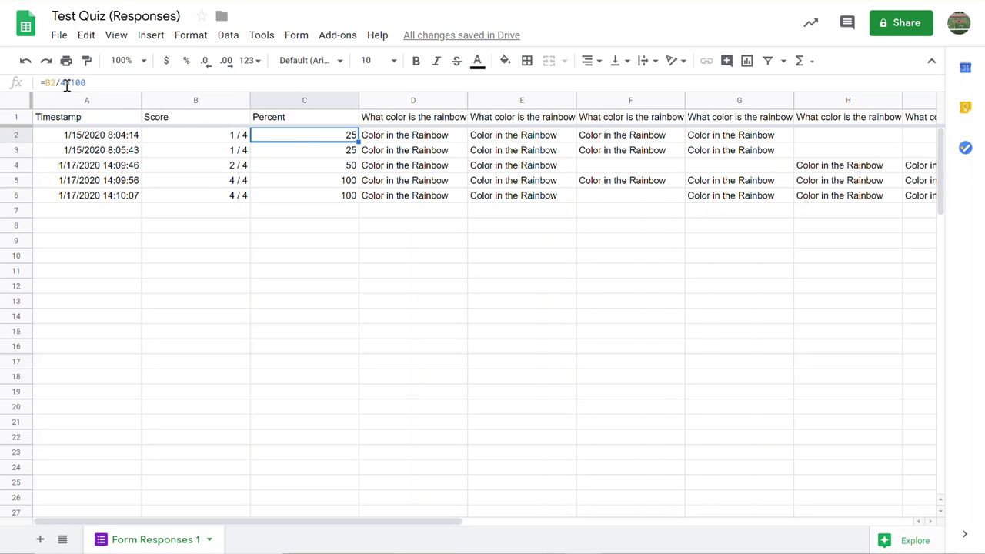
pyautogui.click(297, 154)
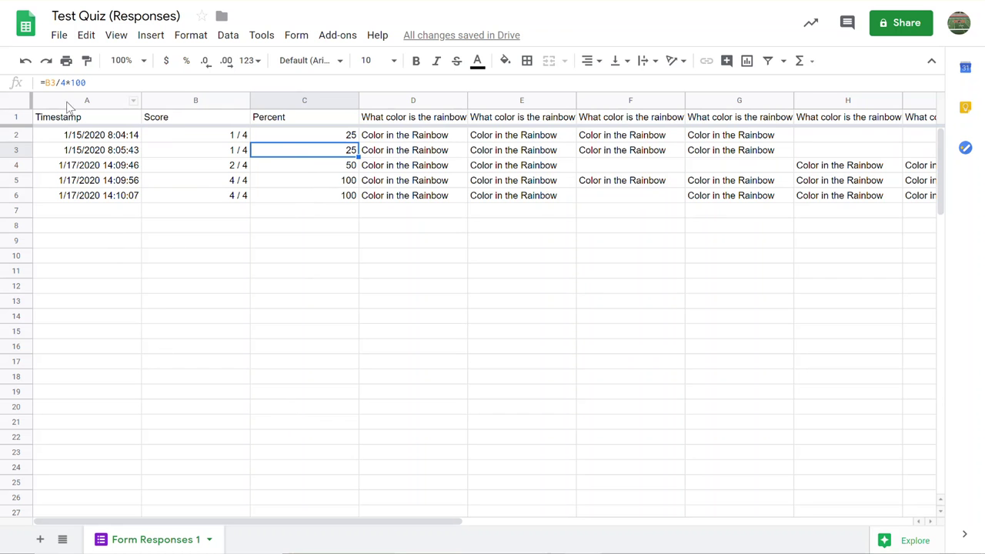
# Select the whole sheet, set up Data > Sort range by Timestamp, and uncheck 'Data has header row'
pyautogui.click(197, 108)
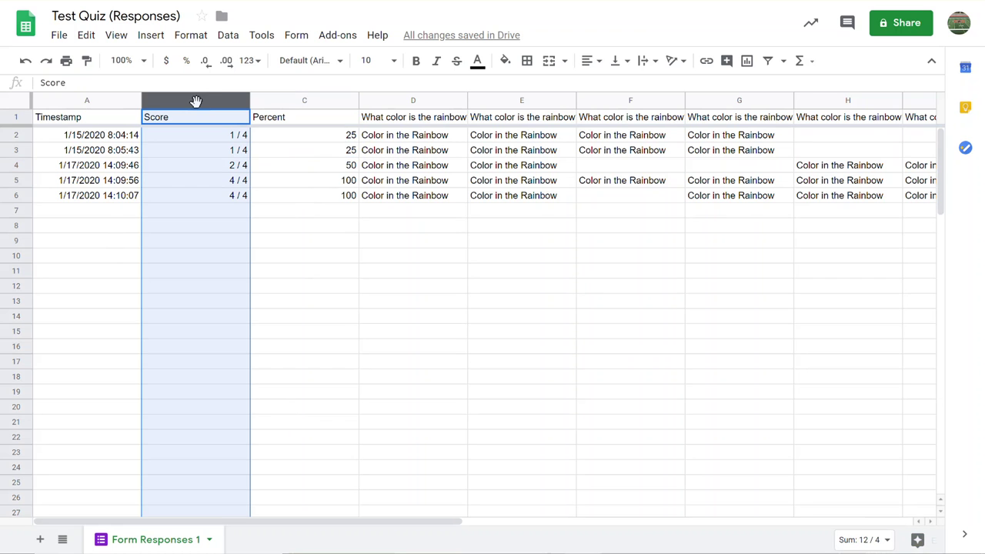
pyautogui.click(25, 105)
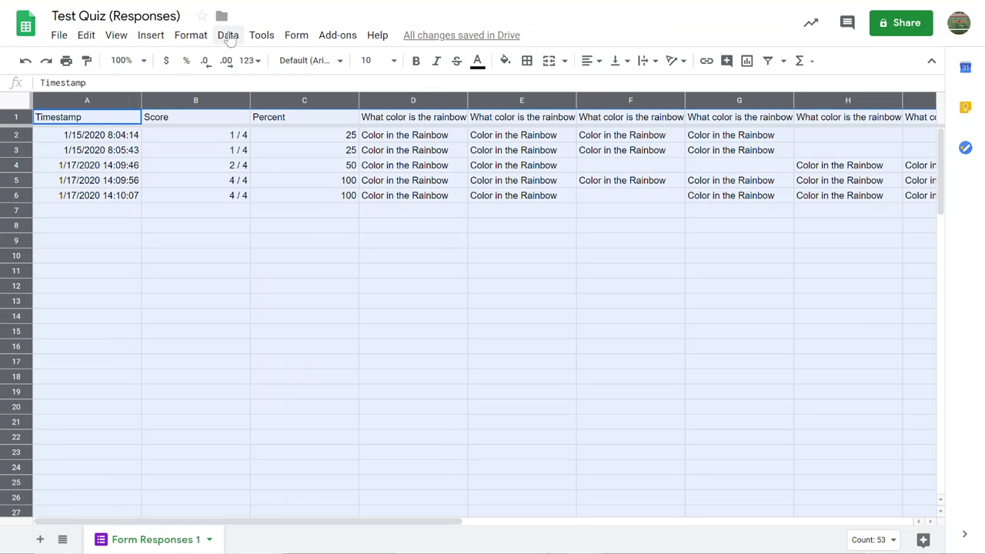
pyautogui.click(229, 36)
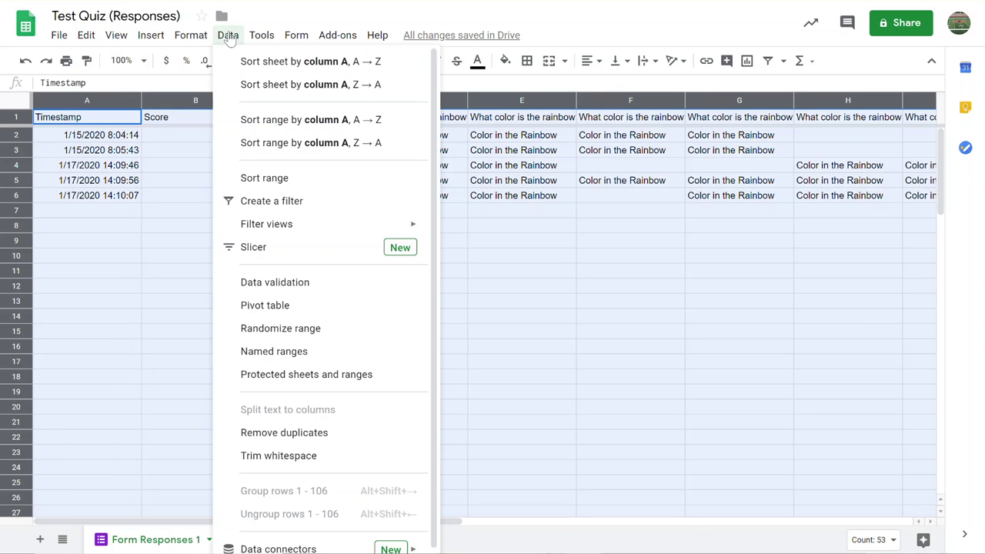
pyautogui.click(252, 184)
pyautogui.click(333, 225)
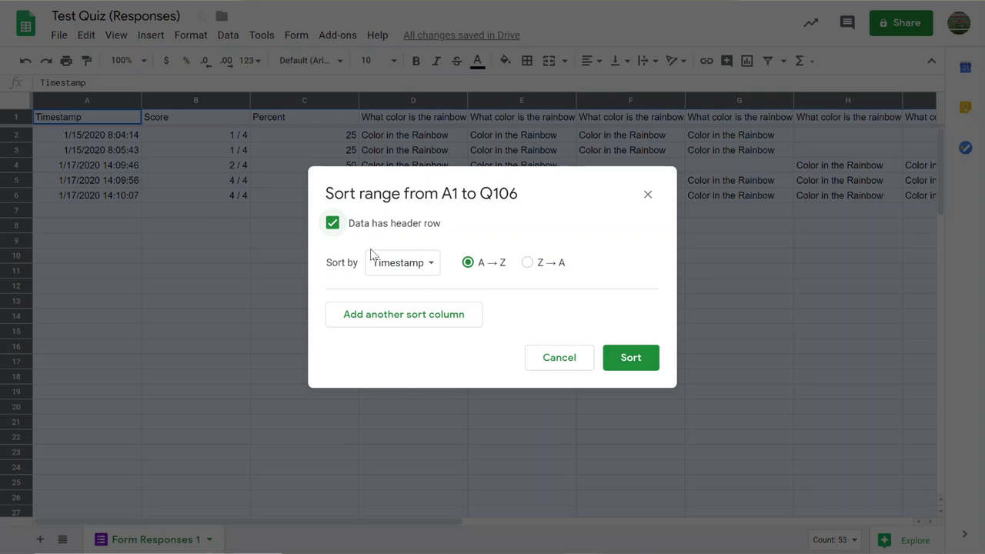
pyautogui.click(401, 267)
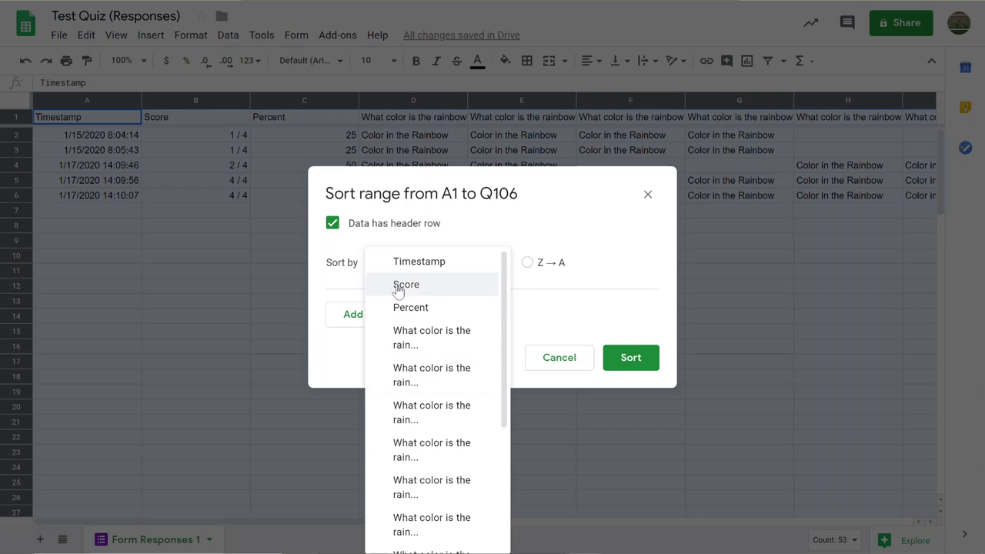
pyautogui.click(555, 288)
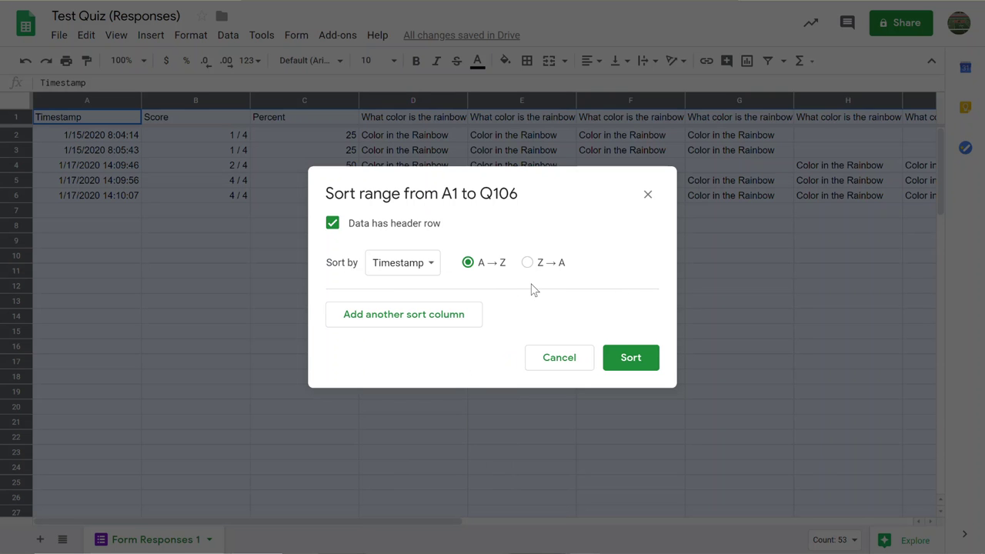
pyautogui.click(360, 231)
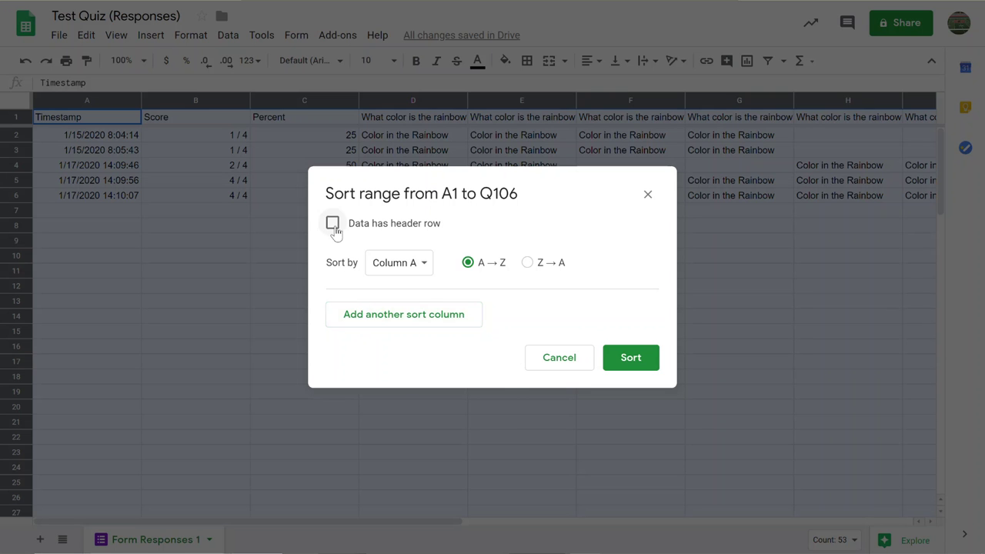
pyautogui.click(405, 263)
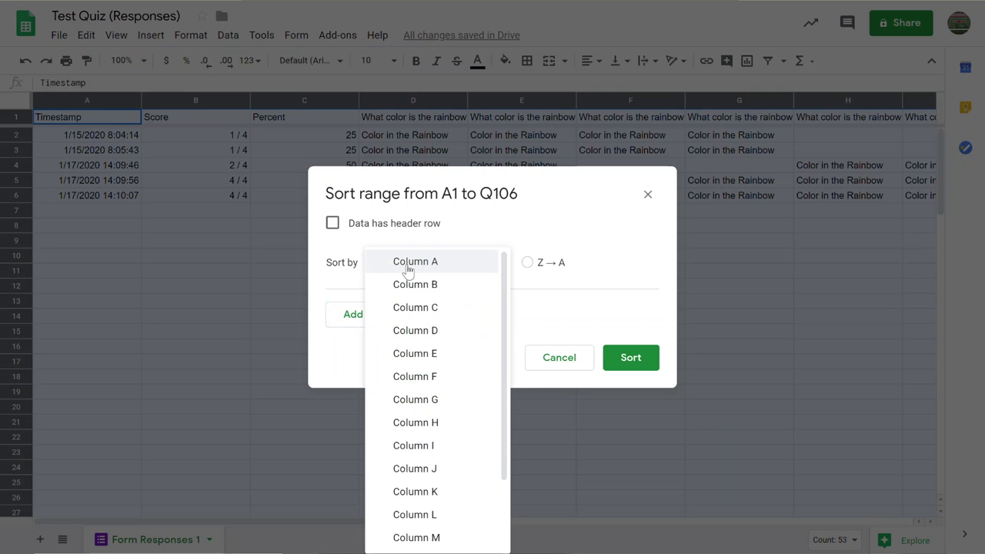
pyautogui.click(439, 227)
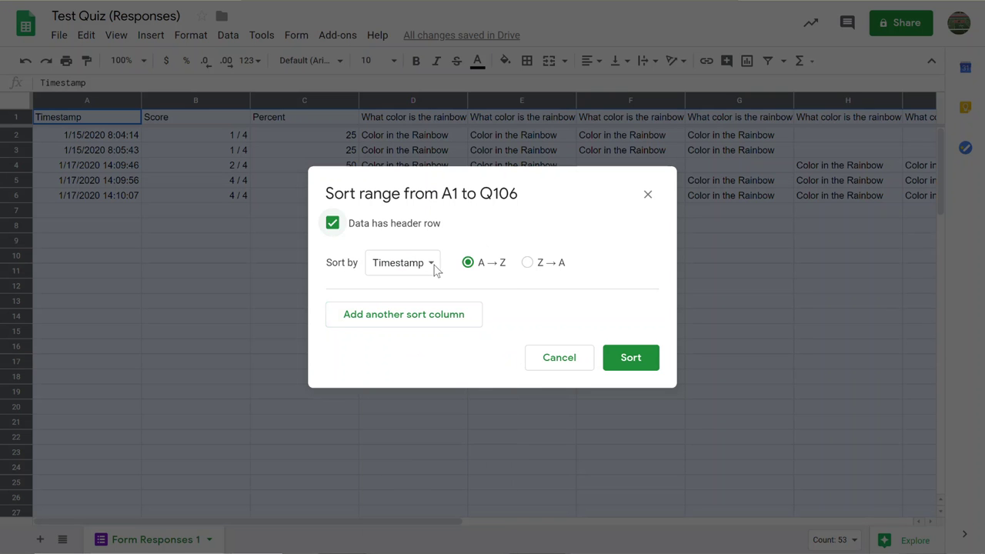
pyautogui.click(396, 276)
pyautogui.click(392, 254)
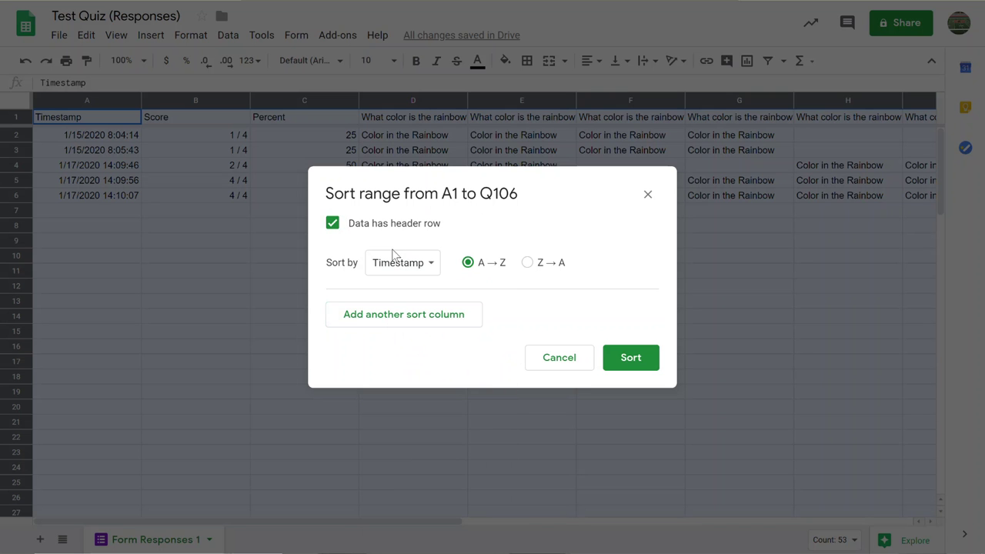
pyautogui.click(344, 228)
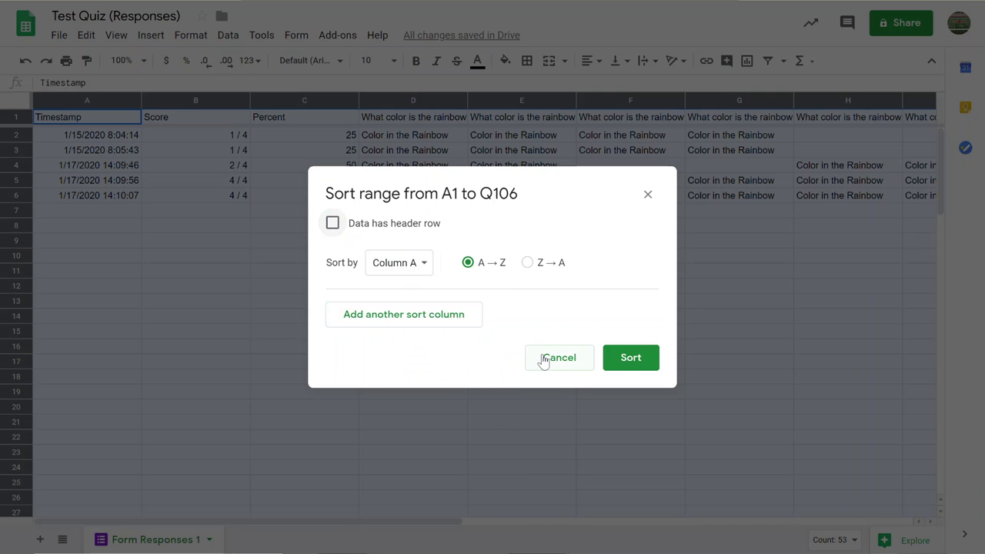